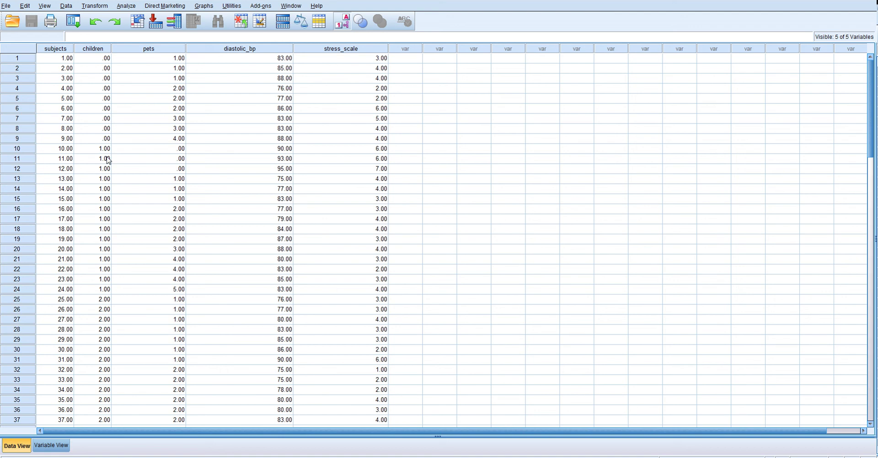
Step: Open Descriptives and add children and pets to the Variable(s) list
left_click(97, 53)
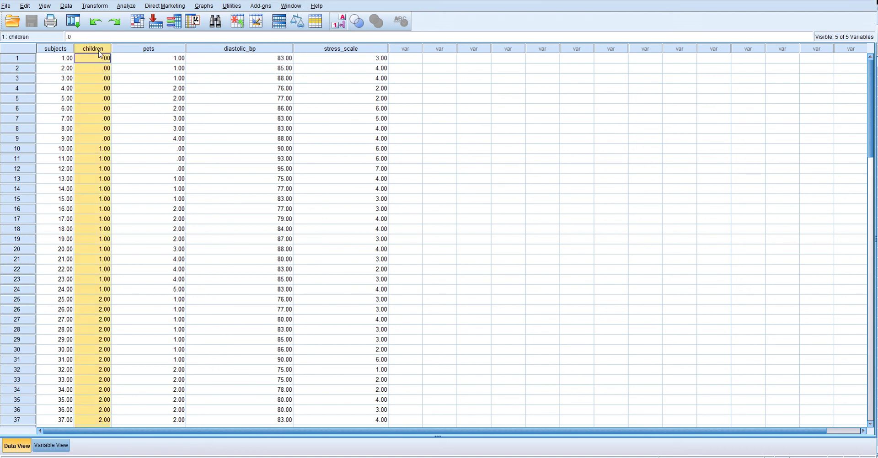
left_click(145, 51)
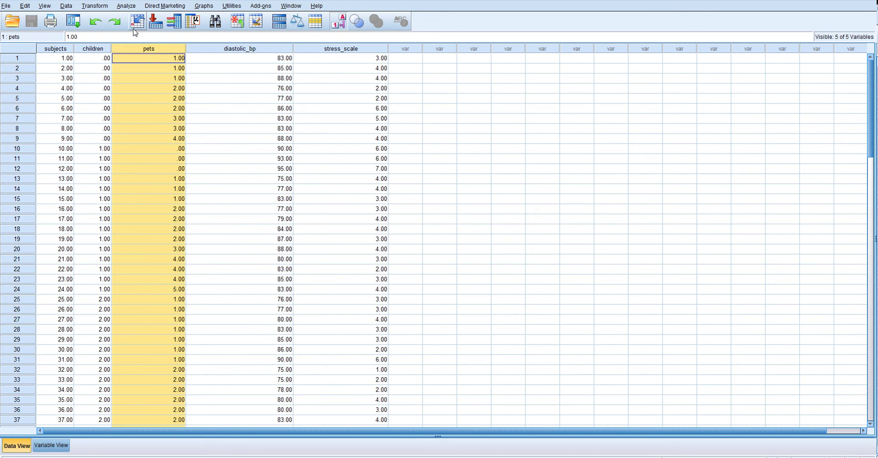
left_click(128, 5)
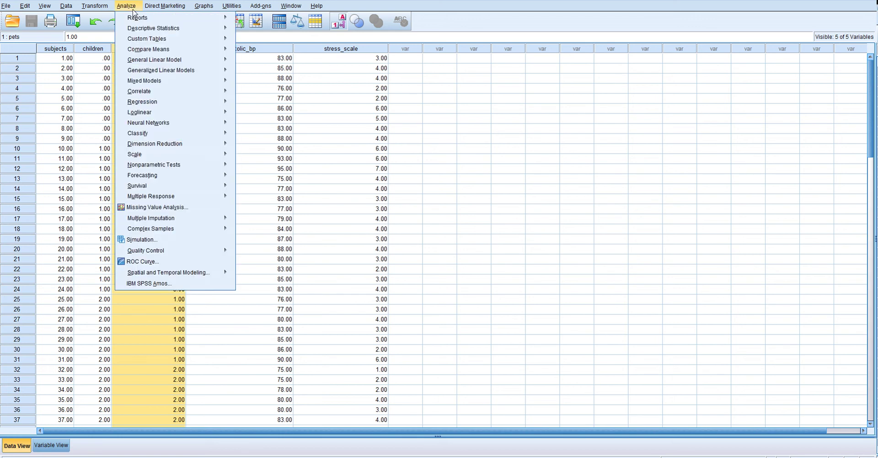
mouse_move(155, 28)
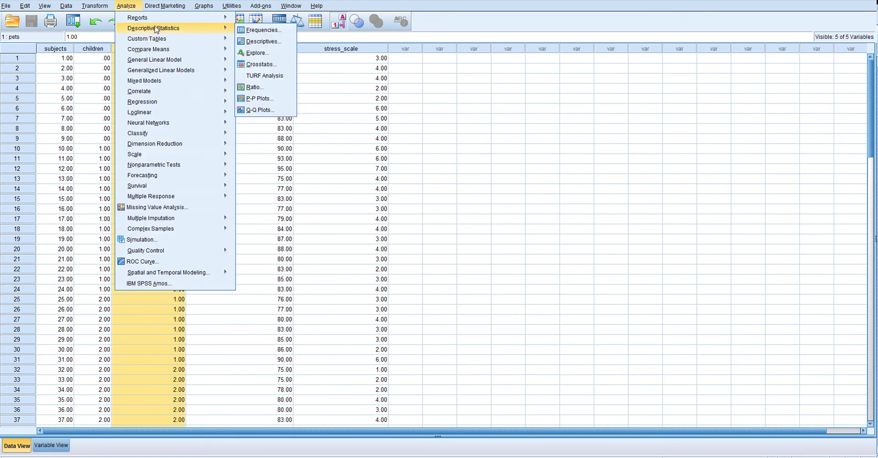
left_click(269, 43)
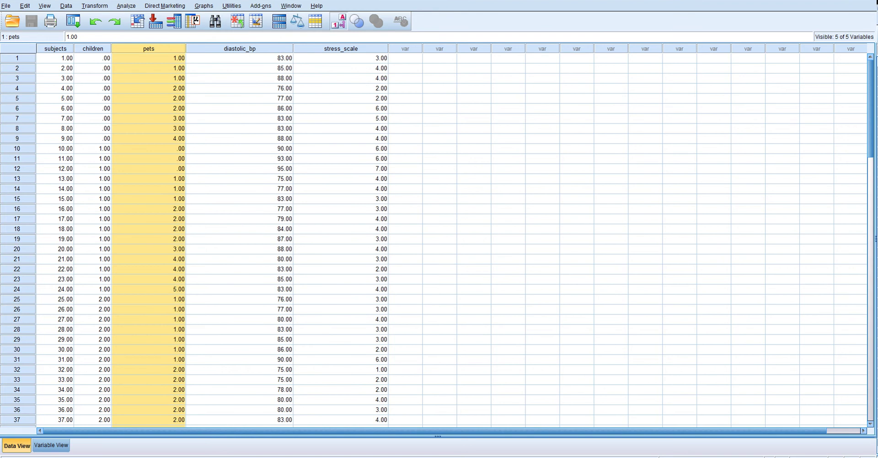
left_click_drag(588, 157, 304, 151)
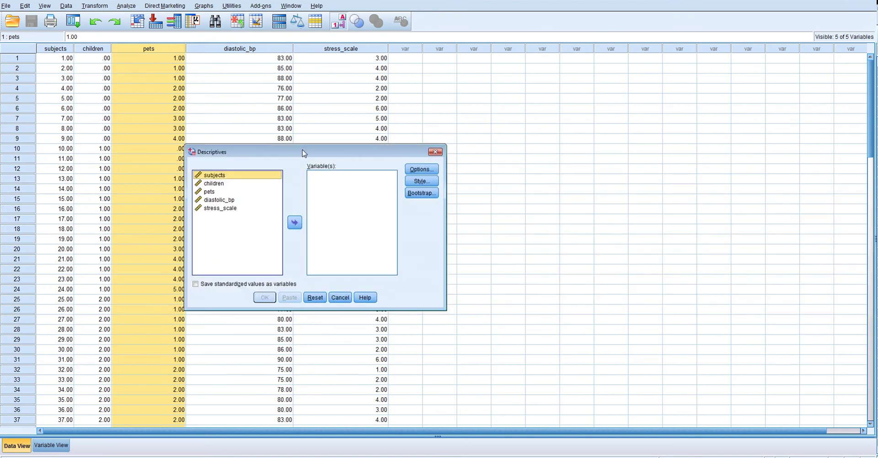
left_click(222, 184)
left_click(294, 222)
left_click(215, 185)
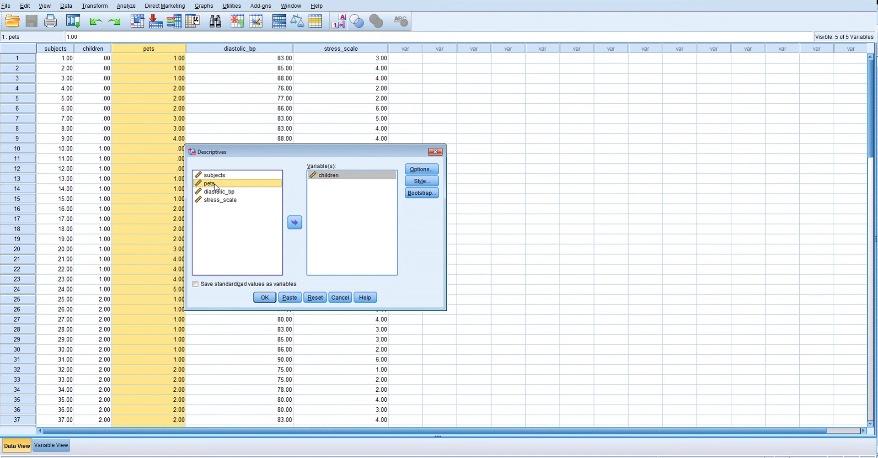
left_click(296, 223)
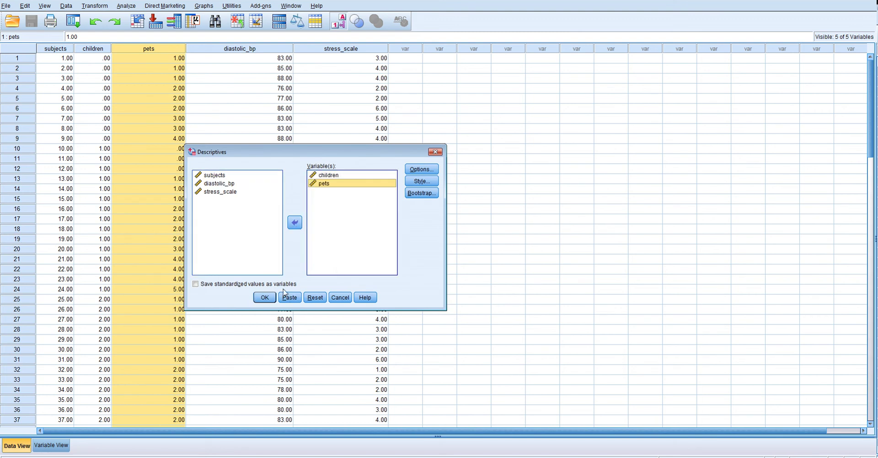
Step: Run the descriptives (children mean 2.62, pets mean 1.96) and open Compute Variable
left_click(265, 298)
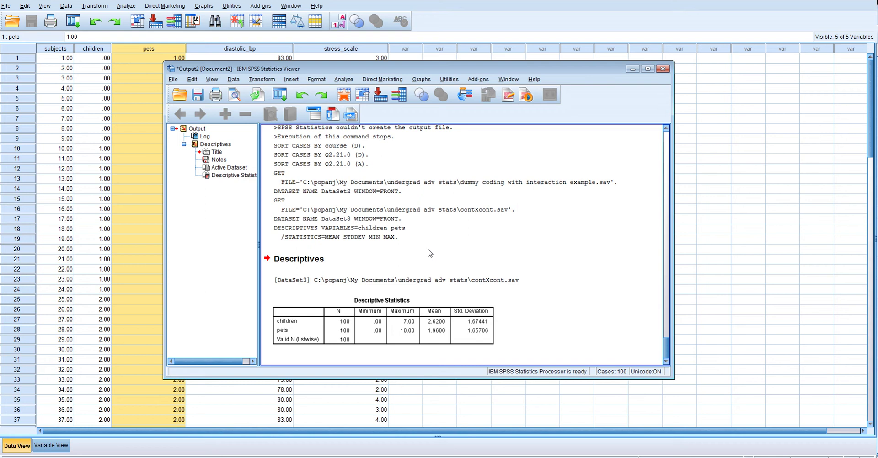
left_click(262, 79)
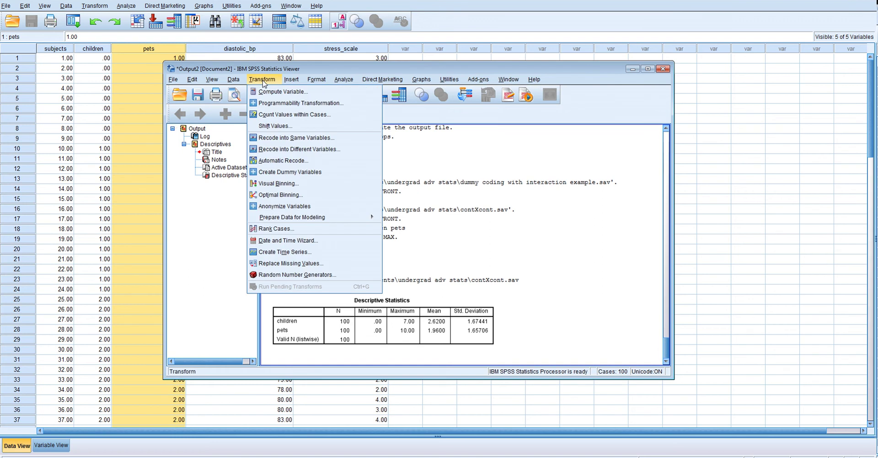
left_click(276, 92)
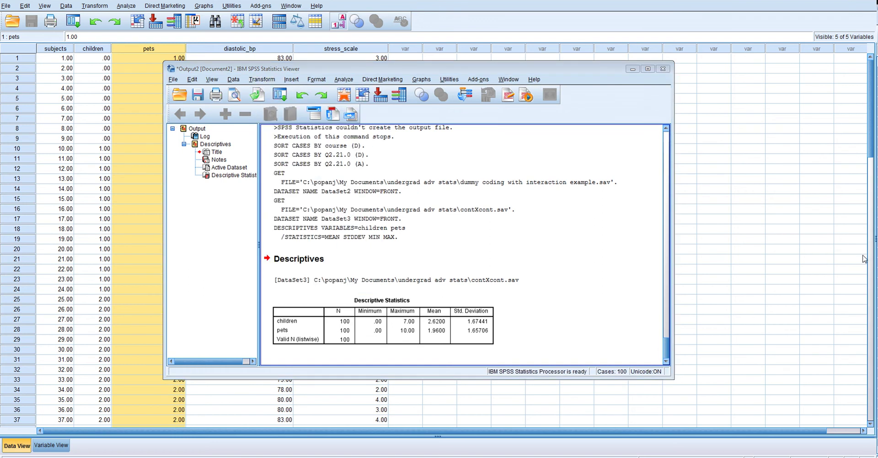
Step: Name the target centered_pets, start the expression as 'pets -', and select the output table
left_click_drag(601, 55, 369, 149)
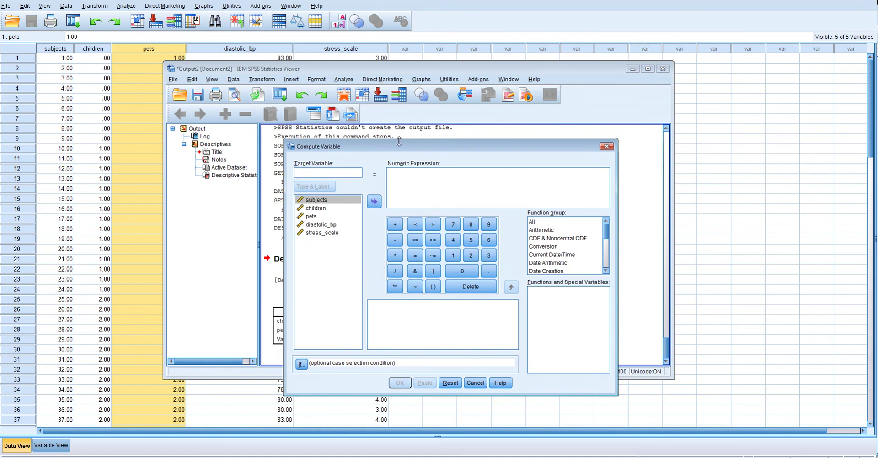
type("cen")
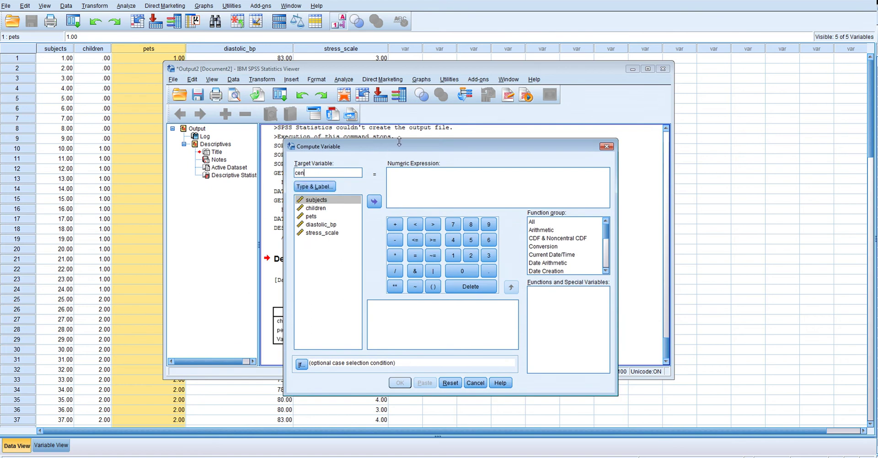
type("tered_pets")
left_click(410, 189)
left_click(320, 217)
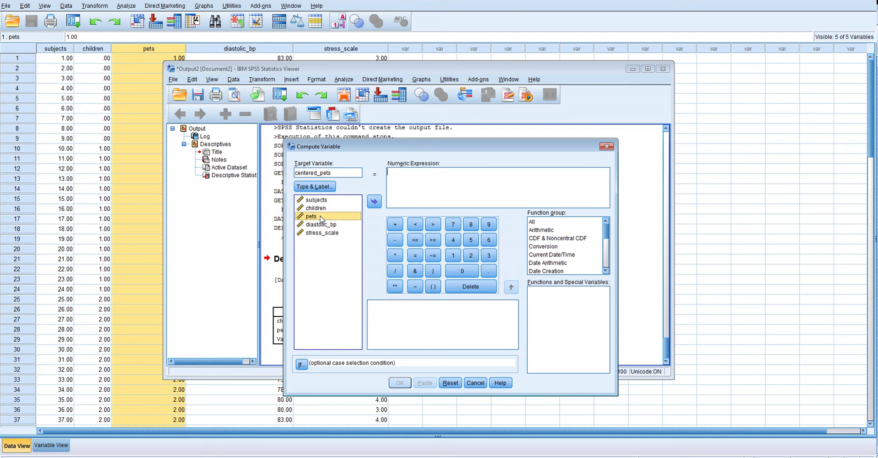
left_click(374, 202)
left_click_drag(425, 151, 446, 152)
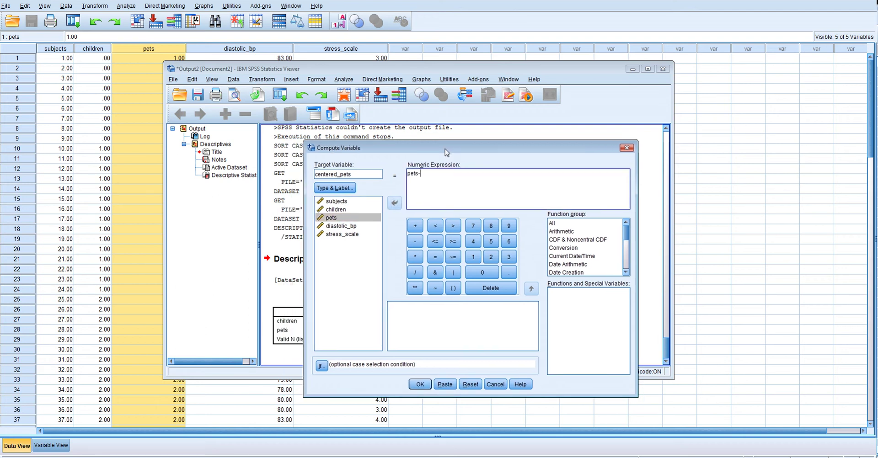
left_click_drag(457, 153, 661, 117)
left_click(456, 301)
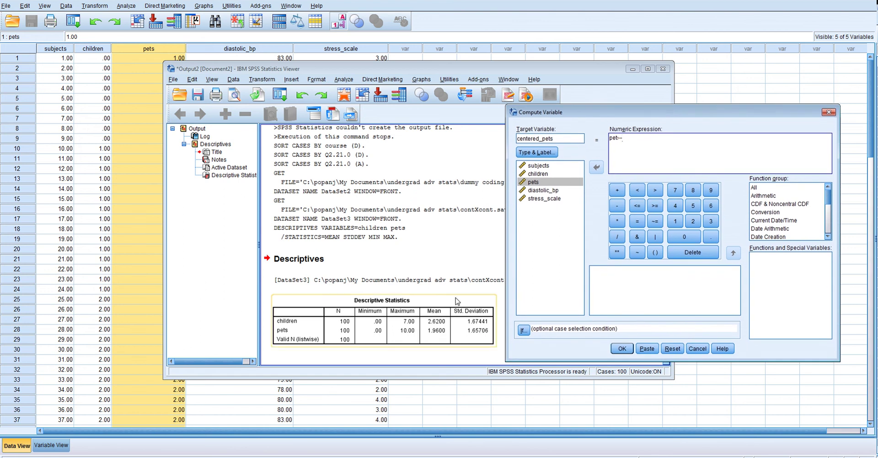
Step: Copy the pets mean 1.960000 from the Descriptive Statistics table and paste it after 'pets -'
left_click(436, 335)
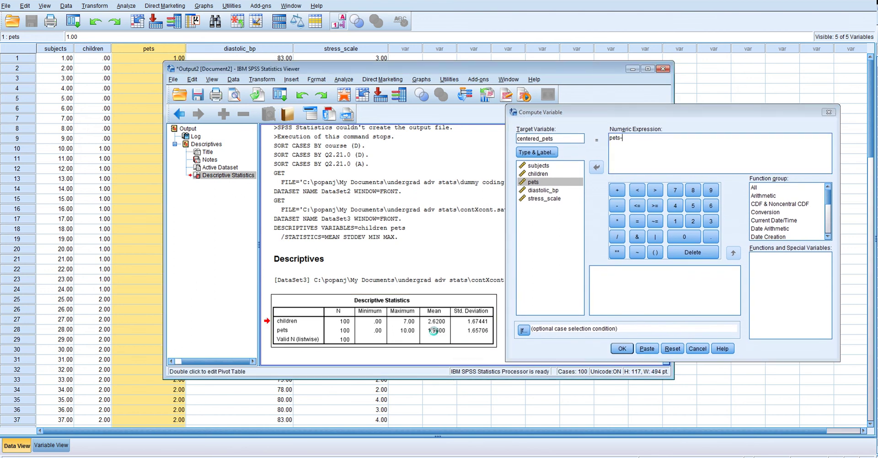
double_click(435, 336)
double_click(435, 331)
key("ctrl+c")
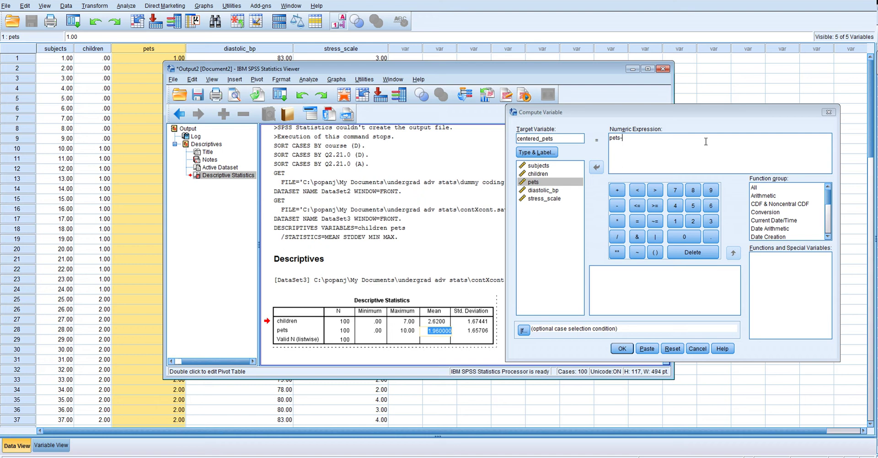
left_click(642, 147)
key("ctrl+v")
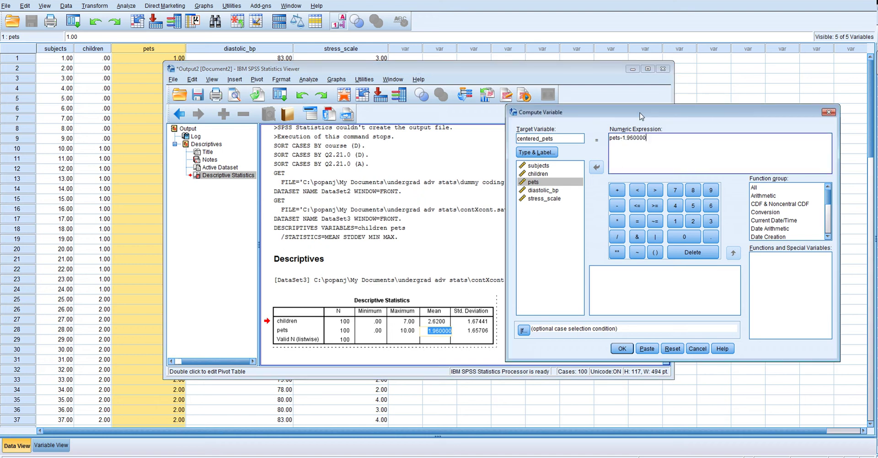
left_click_drag(650, 113, 459, 98)
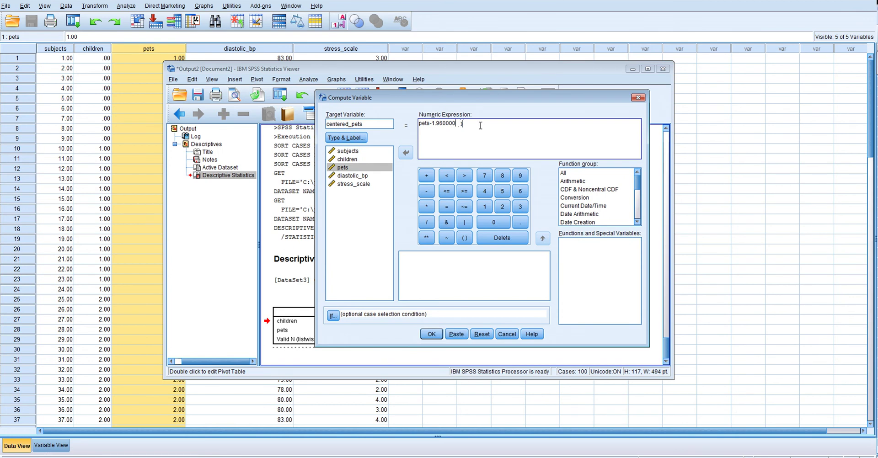
key("BackSpace")
key("BackSpace")
key("BackSpace")
Step: Create the centered_pets variable and move the output window aside
left_click(430, 335)
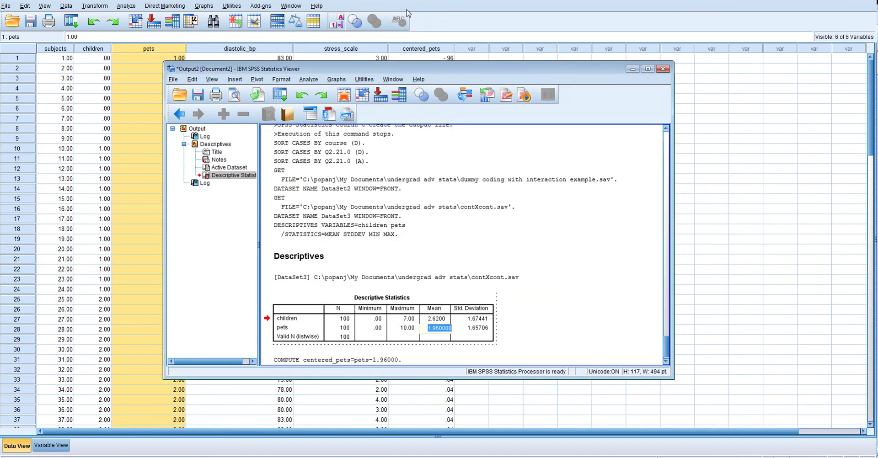
left_click_drag(429, 71, 777, 37)
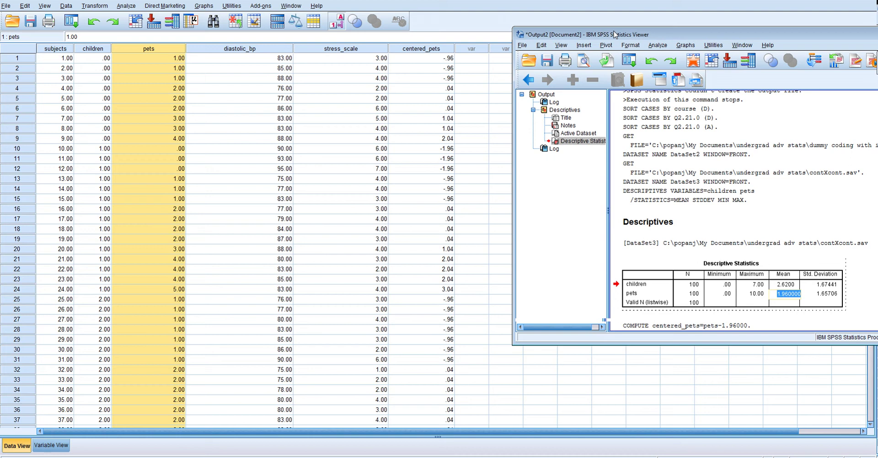
left_click_drag(622, 35, 292, 65)
Step: In a reset Compute Variable, name the target centered_children and begin the expression 'children -'
left_click(100, 7)
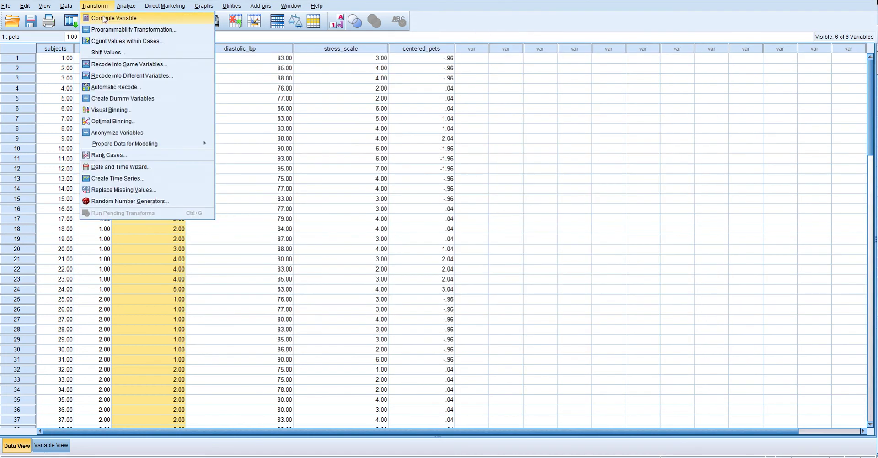
left_click(106, 15)
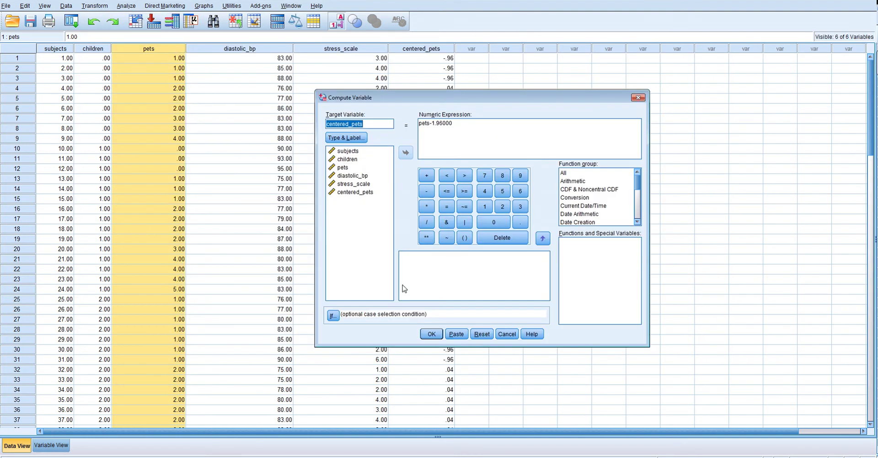
left_click(482, 334)
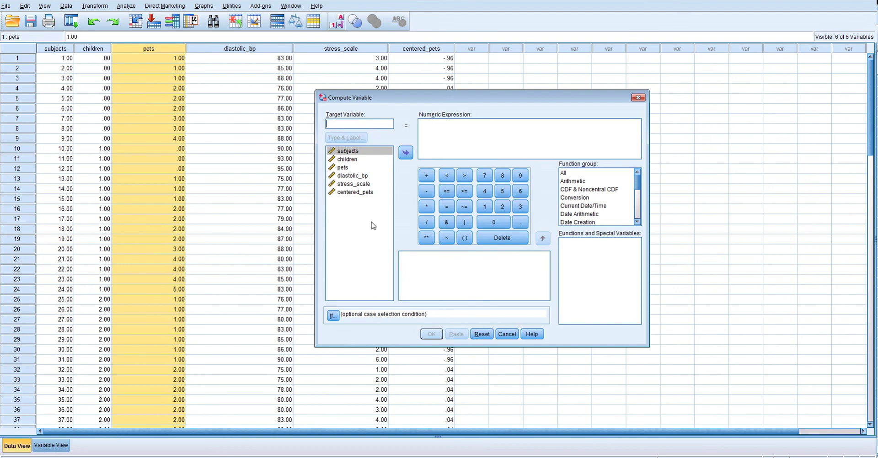
left_click(327, 124)
type("centered_")
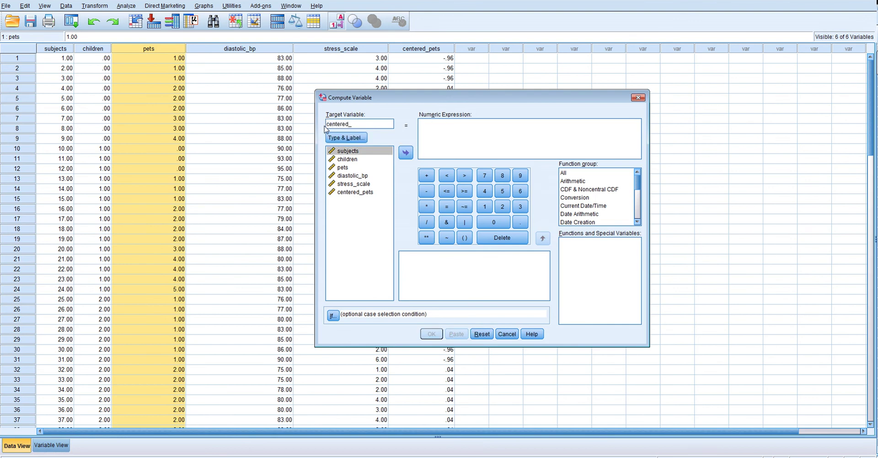
type("children")
left_click(446, 123)
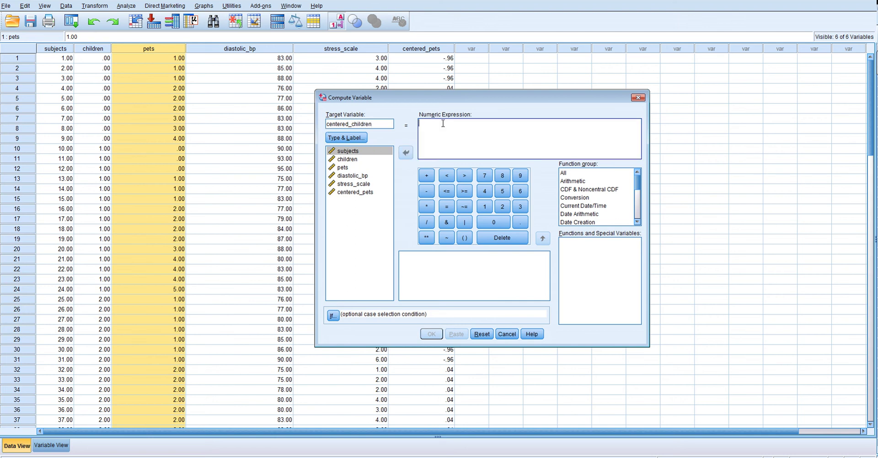
left_click(348, 160)
left_click(405, 153)
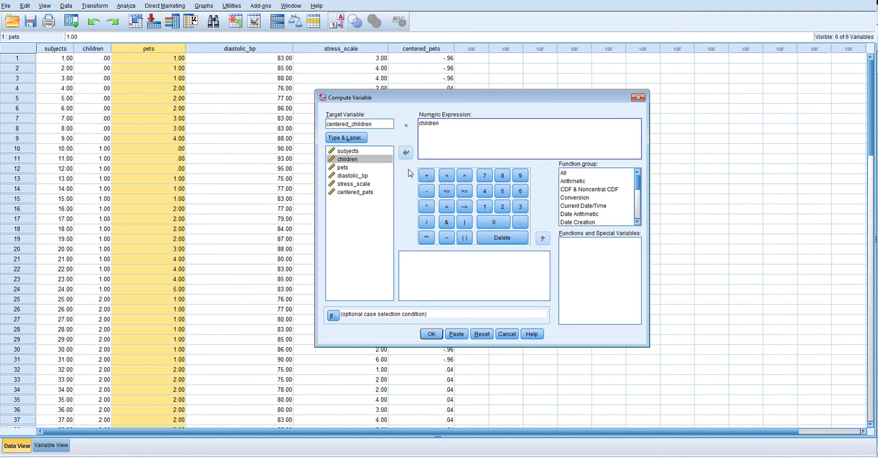
left_click(427, 191)
Step: Paste the children mean 2.620000 into the expression, create centered_children, and hide the output
left_click(209, 456)
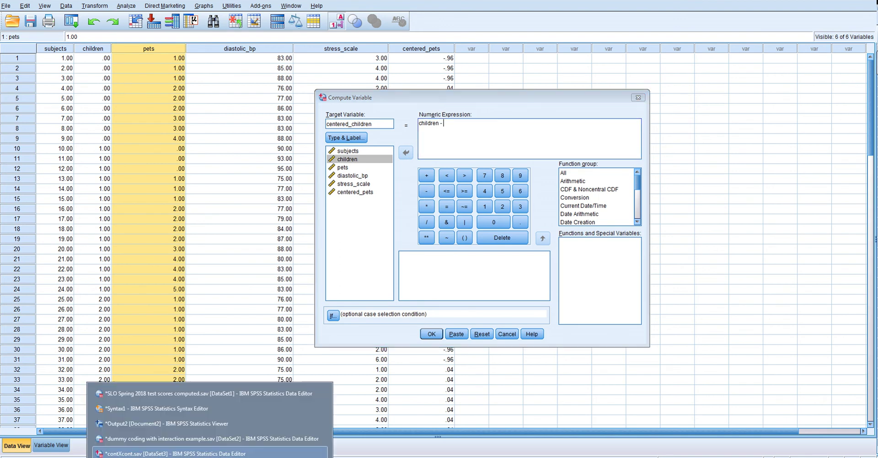
left_click(164, 425)
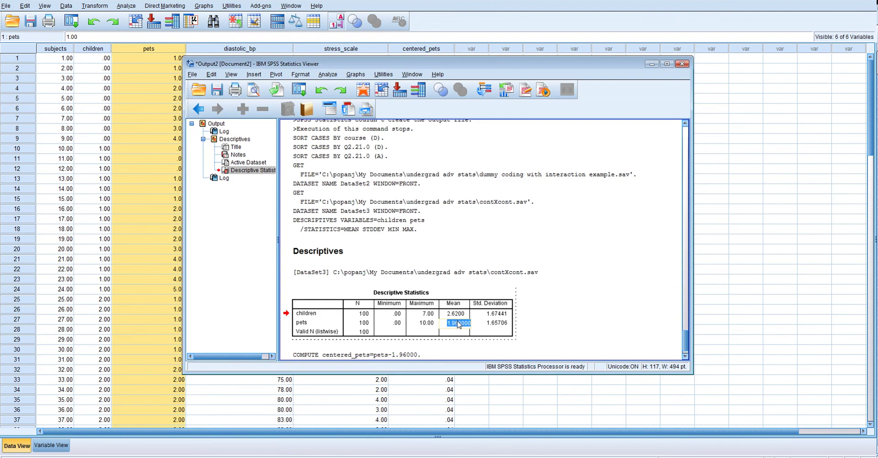
key("Up")
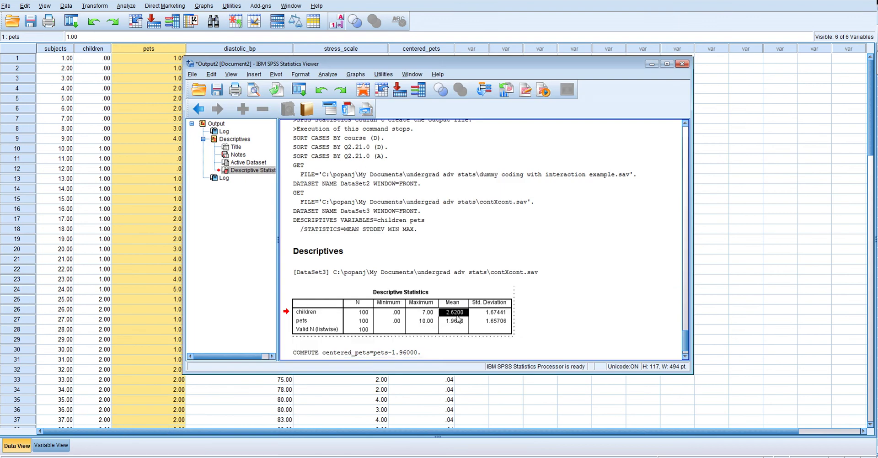
double_click(456, 315)
key("ctrl+c")
left_click(652, 64)
left_click(459, 156)
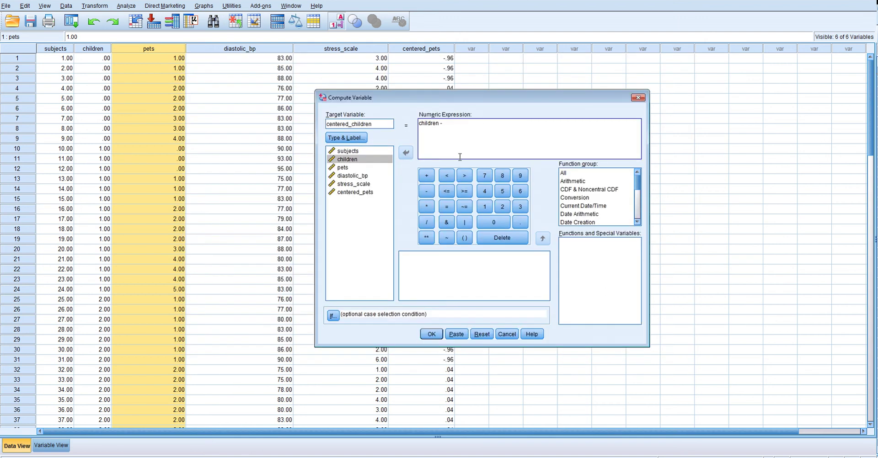
key("ctrl+v")
left_click(432, 334)
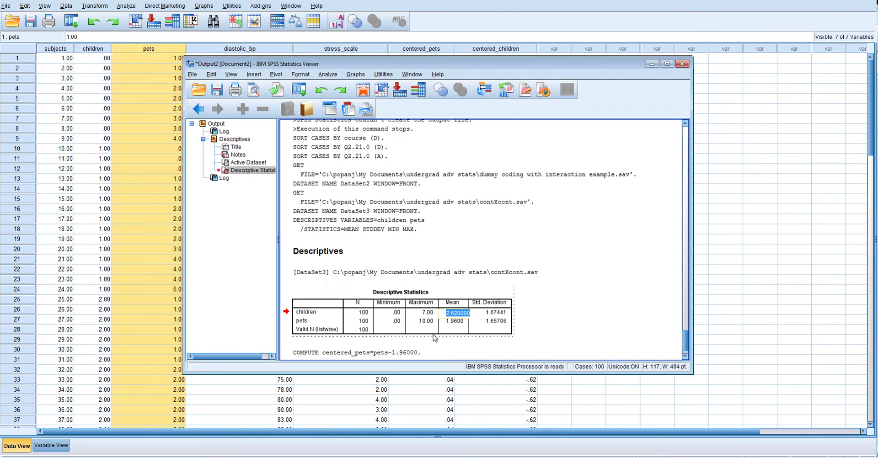
left_click(651, 64)
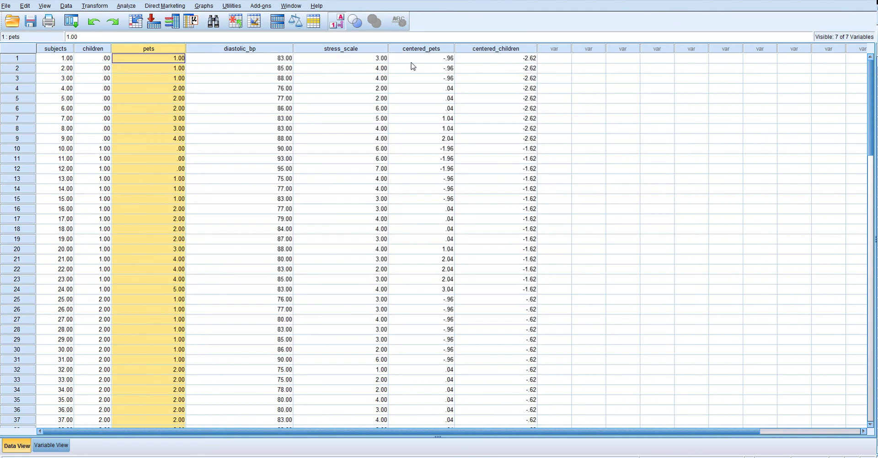
Step: Run Descriptives on centered_pets and centered_children, confirming both means are .0000, then hide the output
left_click(130, 8)
mouse_move(146, 29)
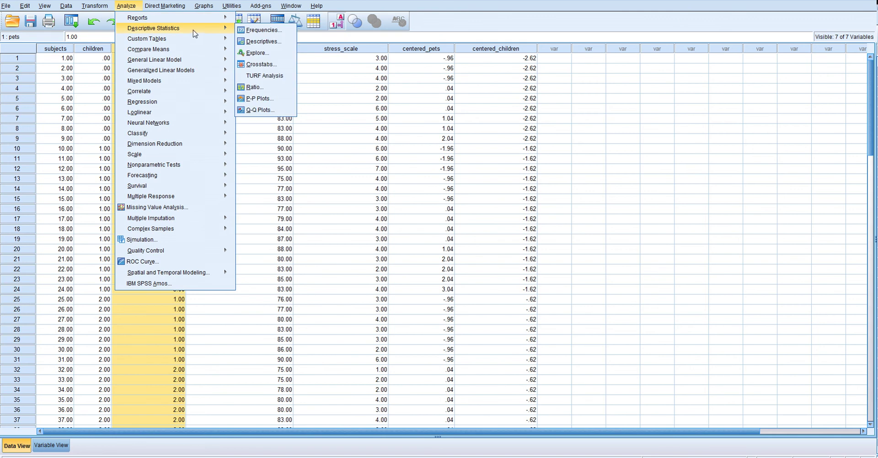
left_click(257, 42)
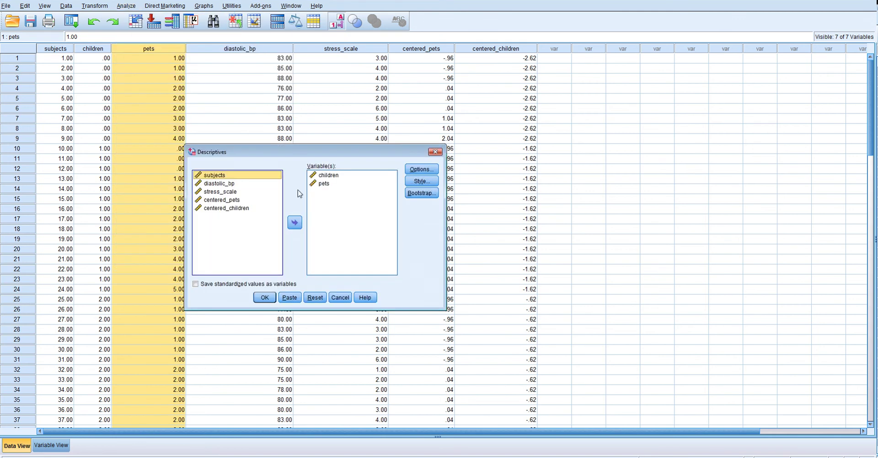
left_click(231, 199)
left_click(294, 222)
left_click(243, 204)
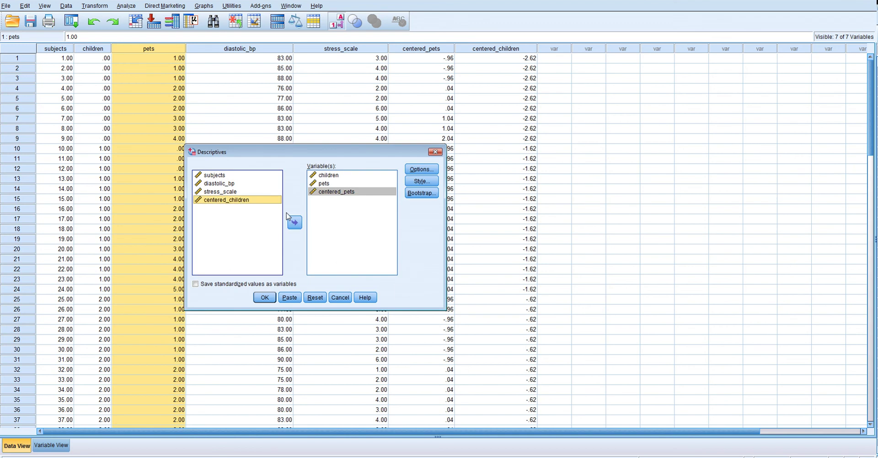
left_click(294, 222)
left_click(264, 298)
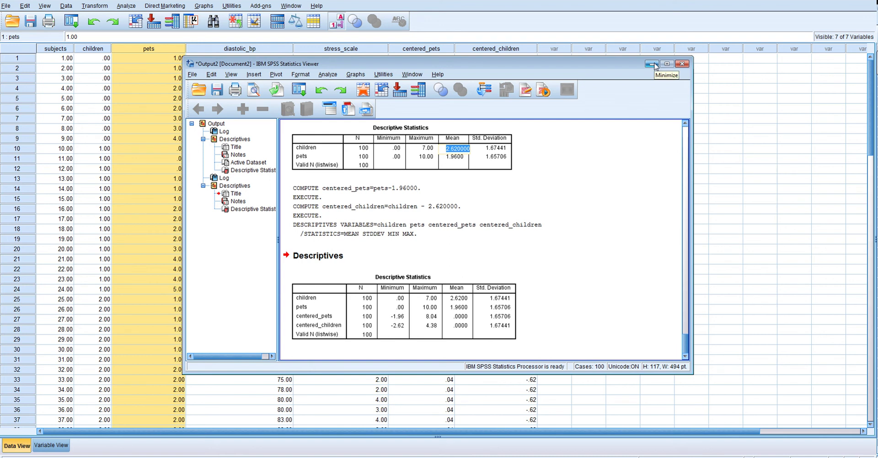
left_click(652, 64)
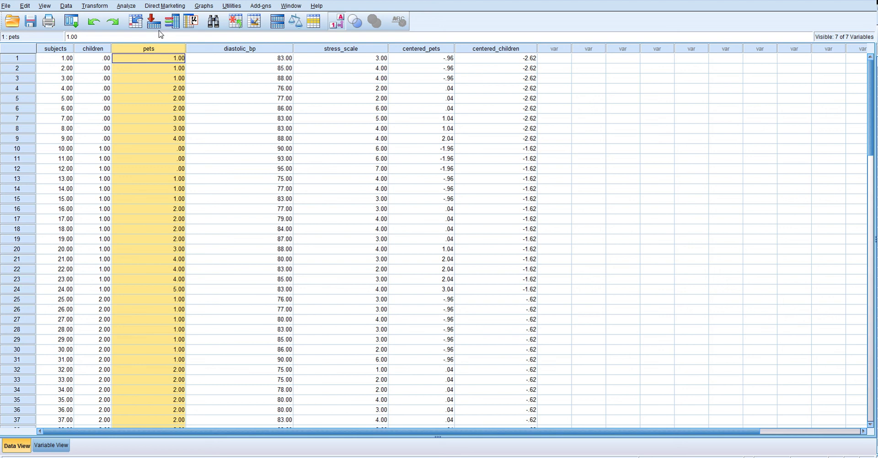
Step: Compute childrenXpets as centered_pets * centered_children, replacing the old expression
left_click(97, 6)
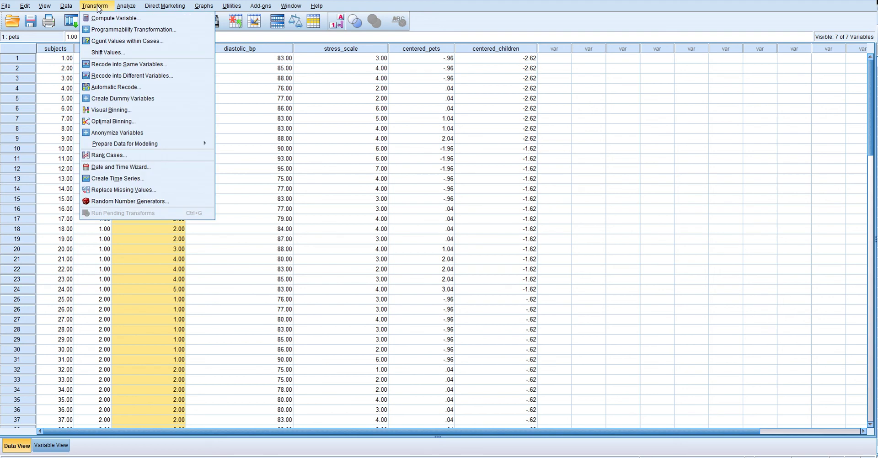
left_click(111, 18)
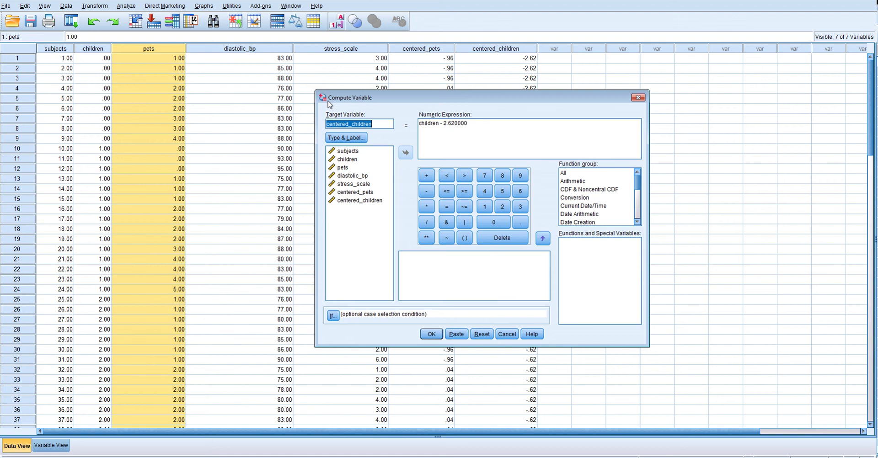
type("childrenXpets")
left_click_drag(491, 122, 396, 127)
key("Delete")
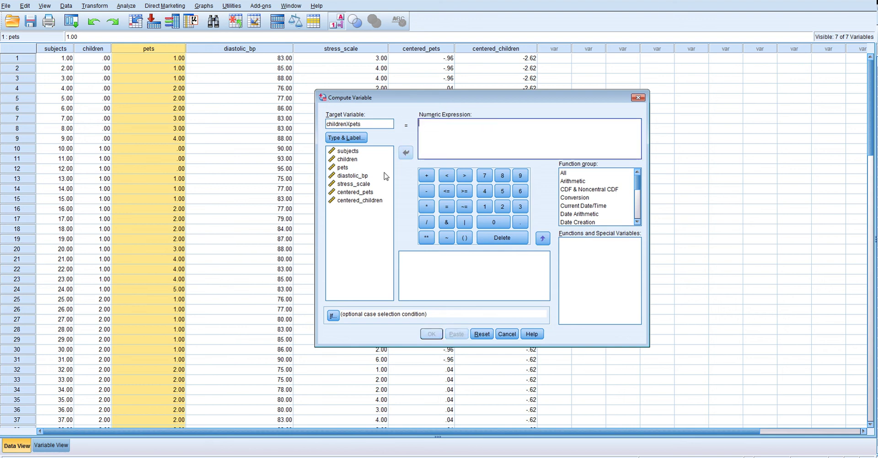
left_click(373, 192)
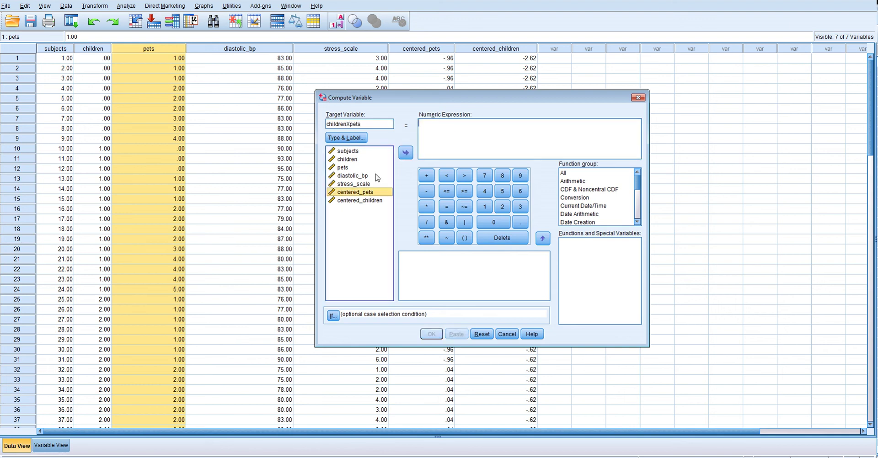
left_click(406, 152)
left_click(426, 208)
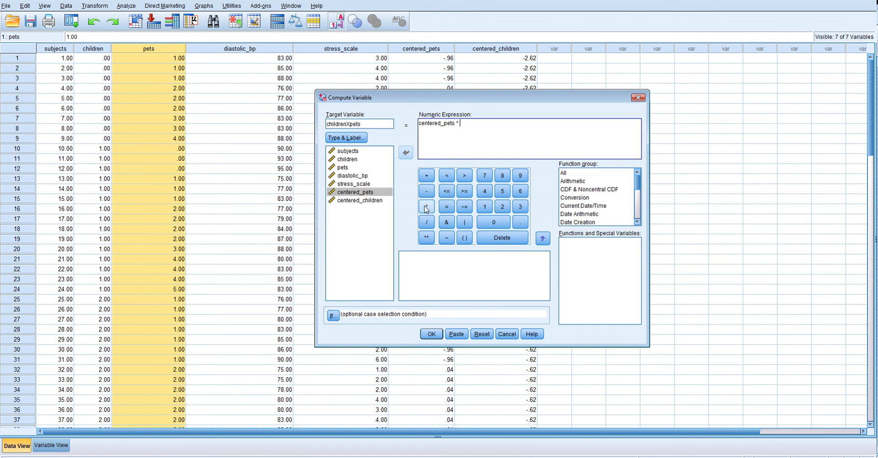
left_click(362, 201)
left_click(406, 154)
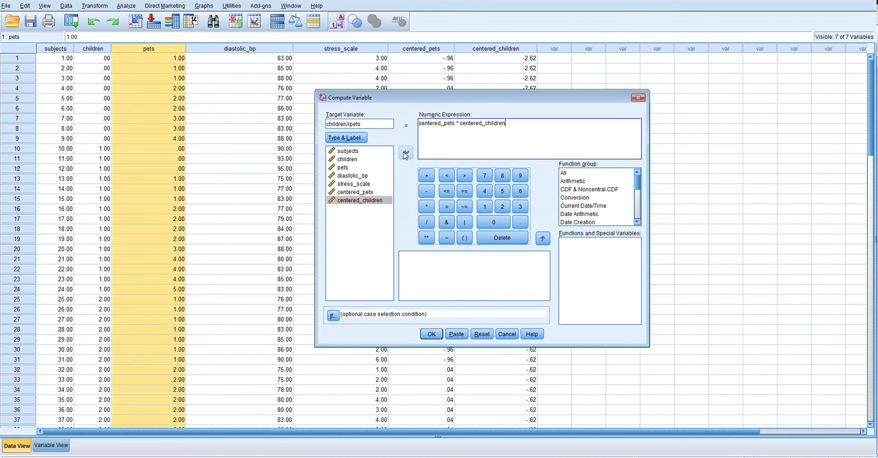
left_click(431, 334)
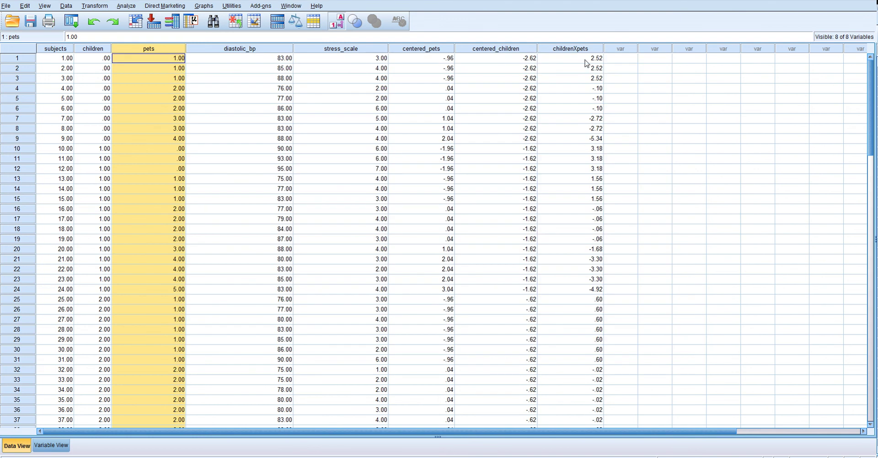
left_click(575, 49)
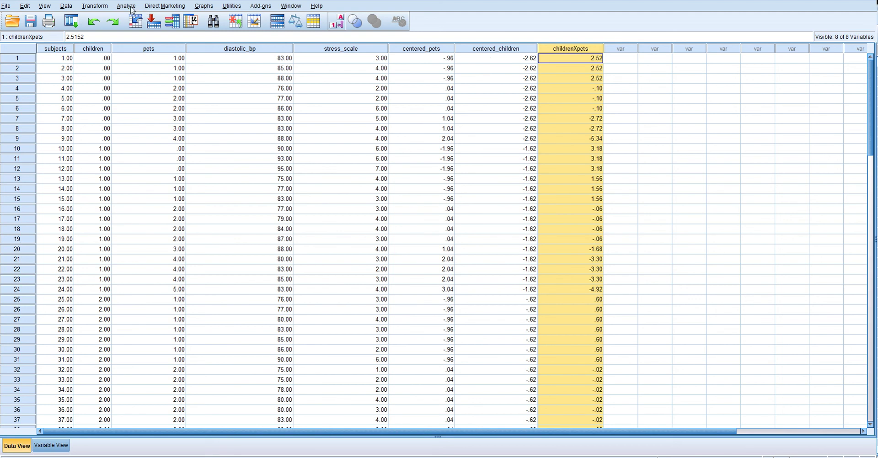
Step: In Linear Regression, enter stress_scale as dependent and centered_pets, centered_children, childrenXpets as independents
left_click(126, 6)
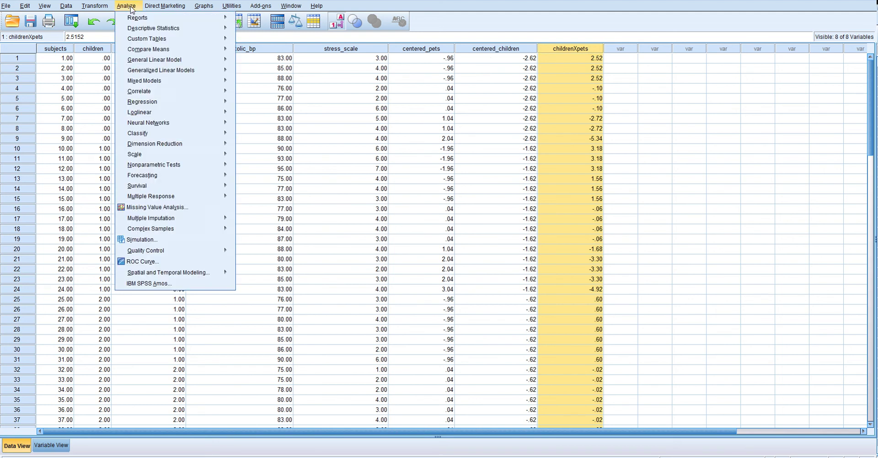
mouse_move(155, 102)
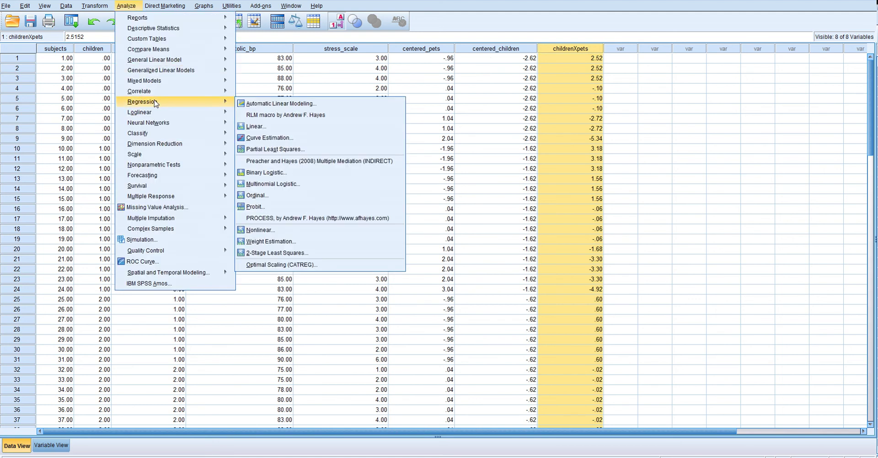
left_click(255, 127)
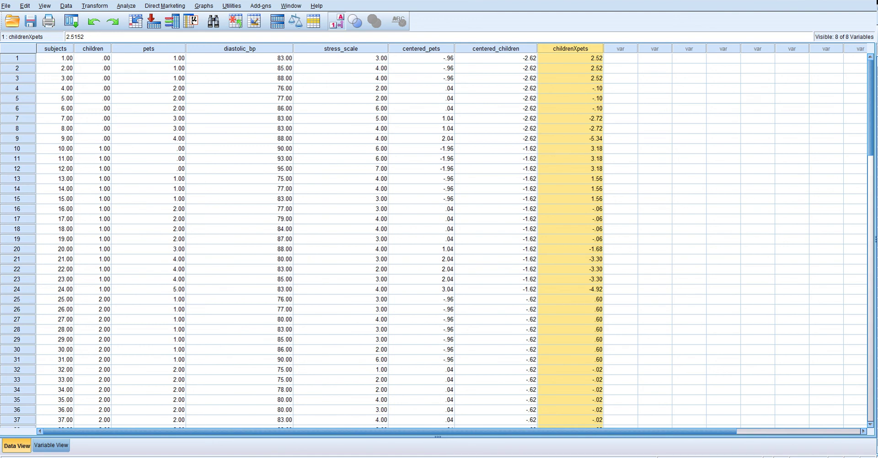
left_click_drag(851, 104, 369, 124)
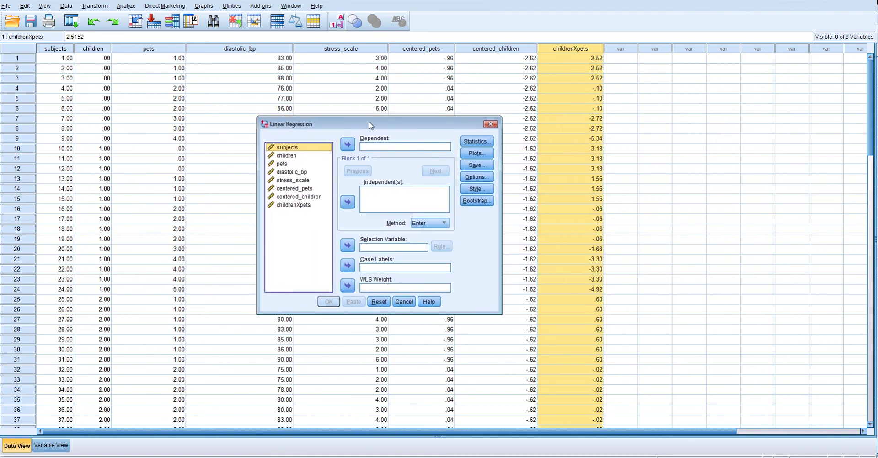
left_click(295, 188)
left_click(347, 202)
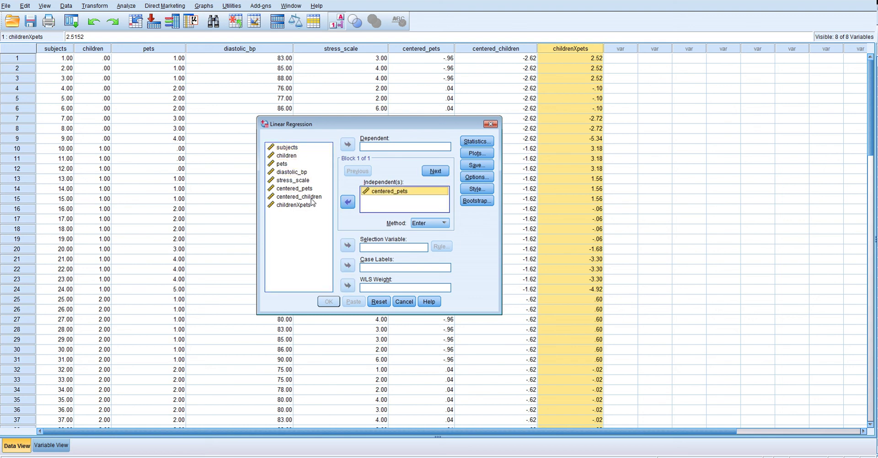
left_click(311, 197)
left_click(347, 201)
left_click(306, 205)
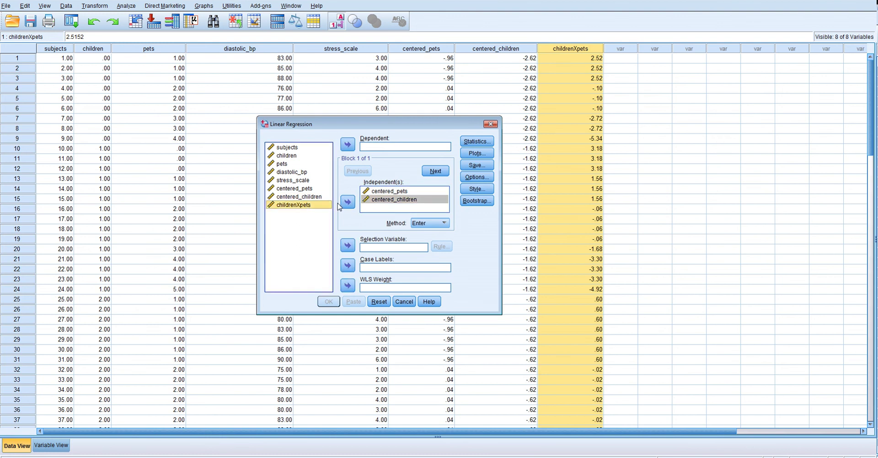
left_click(348, 201)
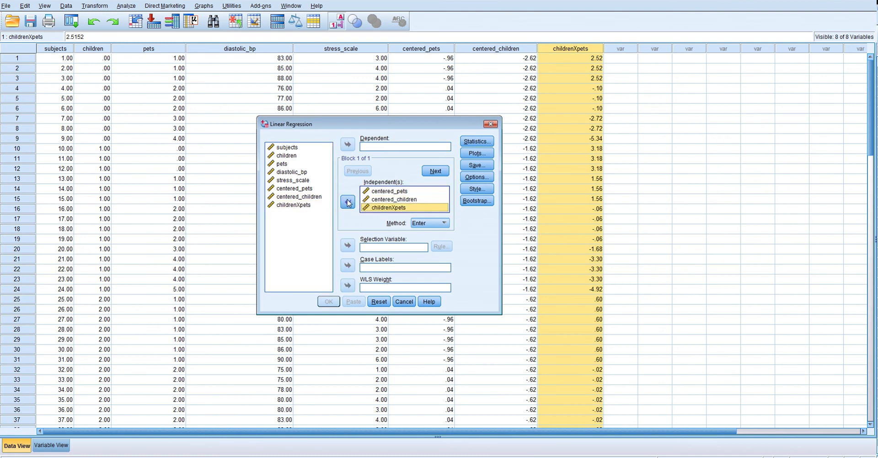
left_click(293, 181)
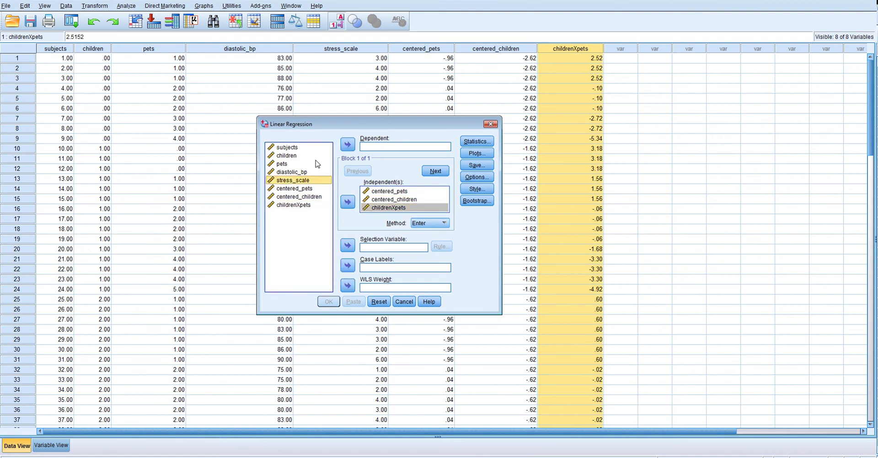
left_click(347, 145)
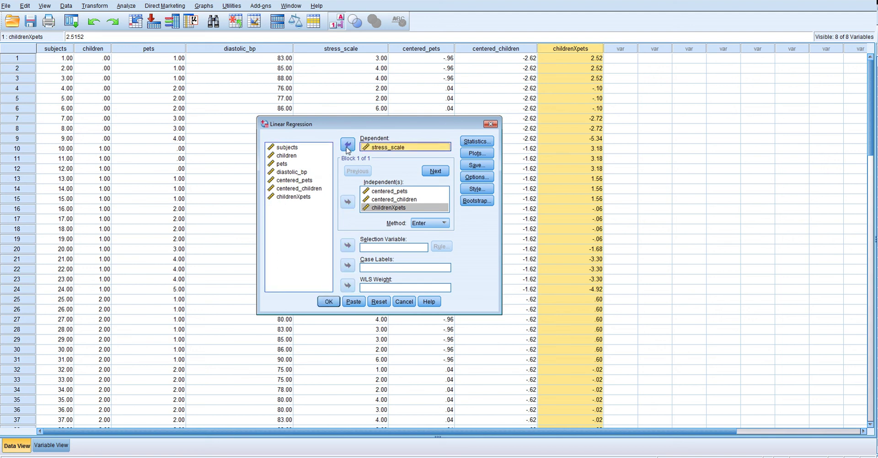
left_click(329, 301)
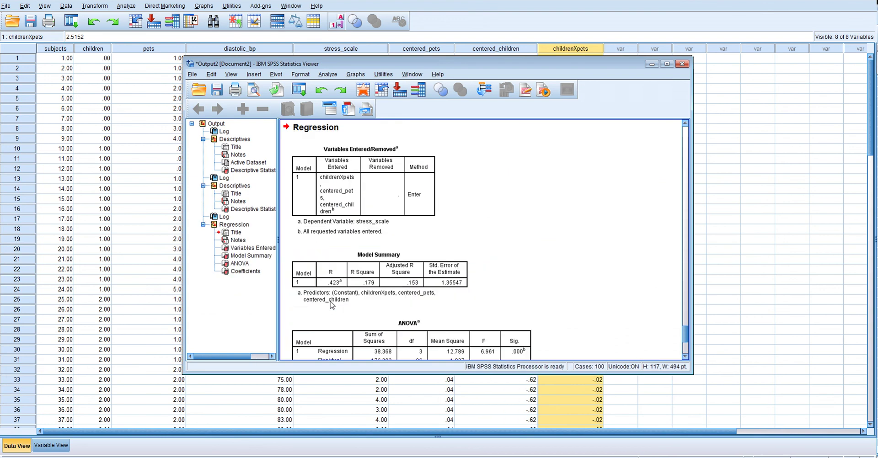
scroll(446, 237, "down", 2)
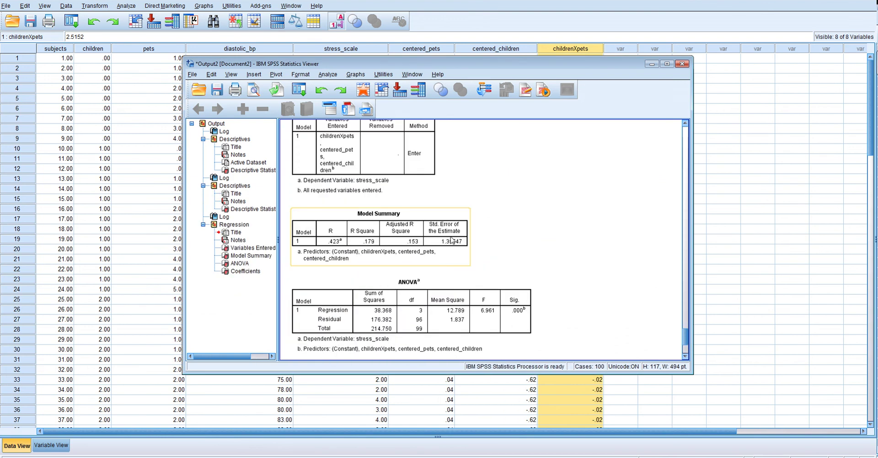
left_click(455, 219)
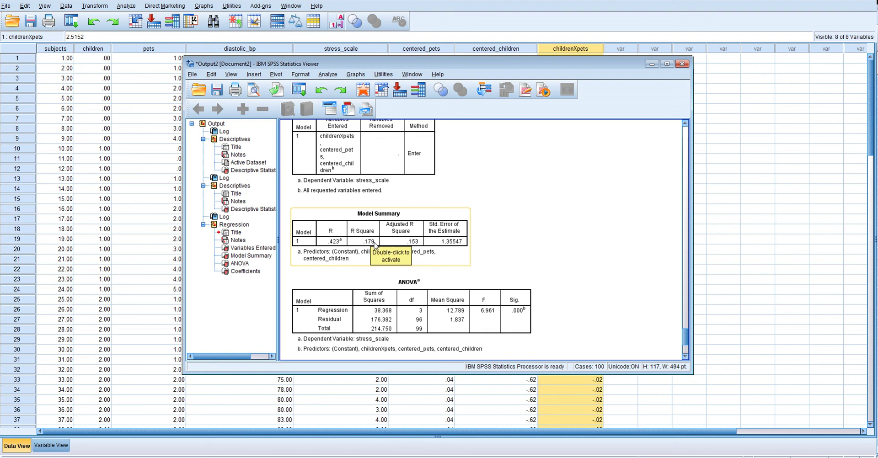
scroll(375, 245, "down", 2)
scroll(375, 246, "down", 3)
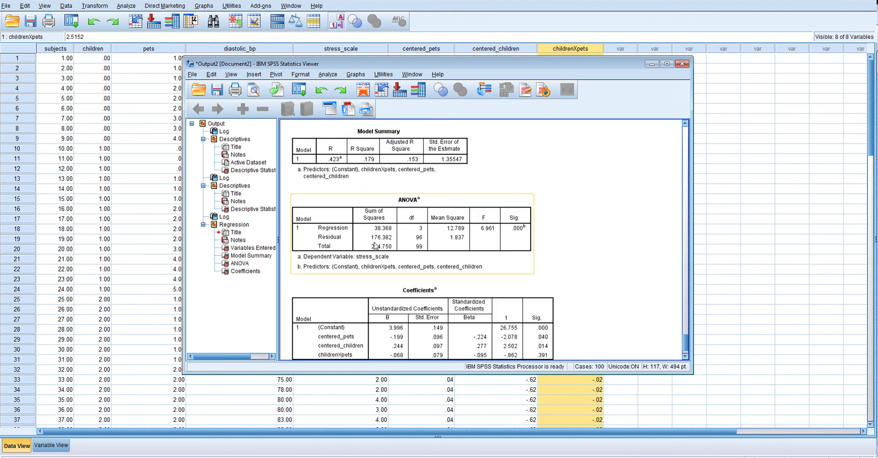